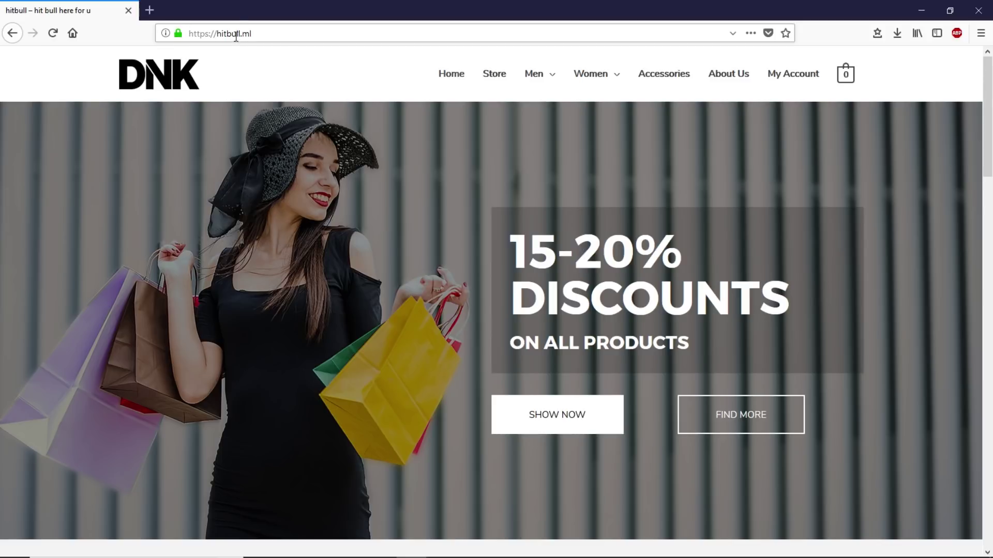
- Reload freehits.ml over HTTPS from the address bar and return to the store page
click(260, 33)
click(255, 69)
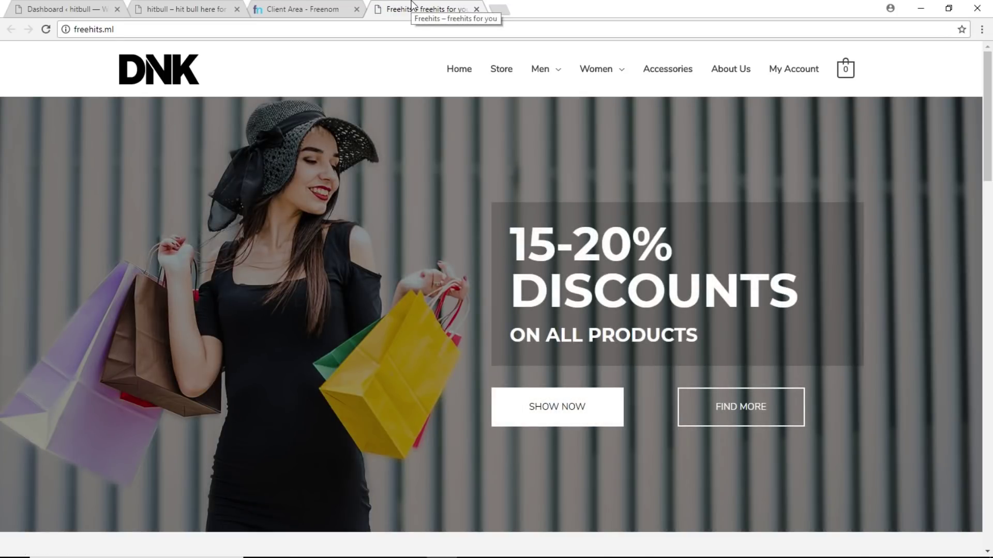
click(78, 29)
click(103, 27)
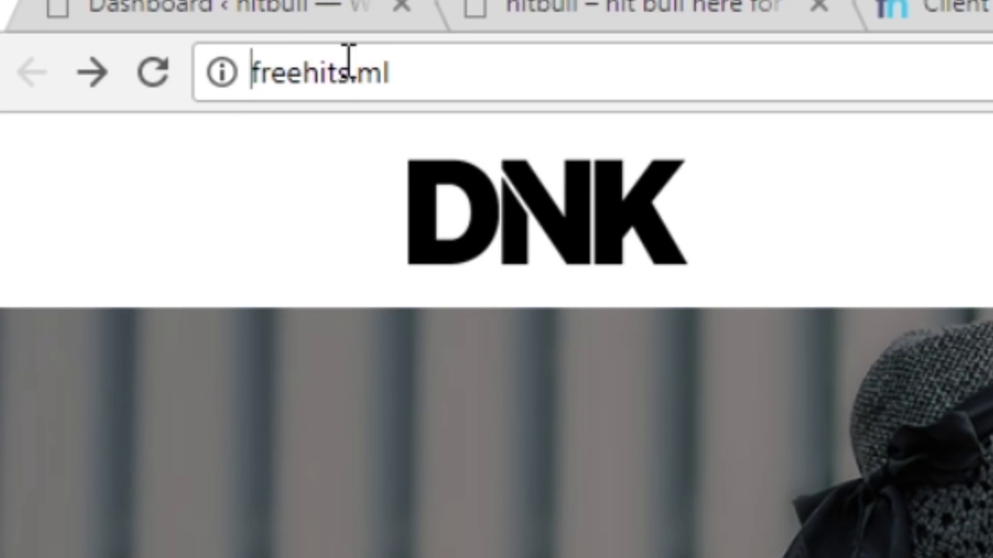
text(htt)
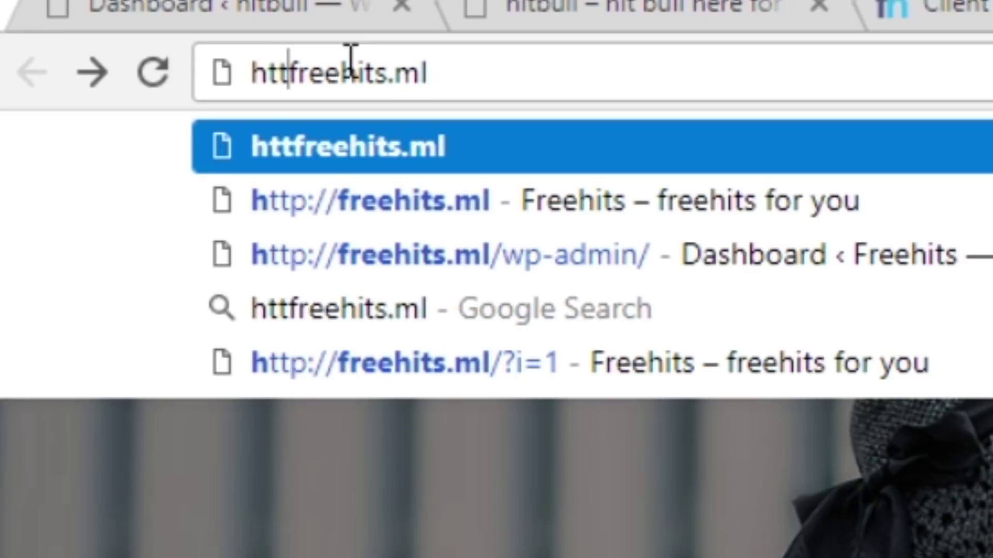
text(ps)
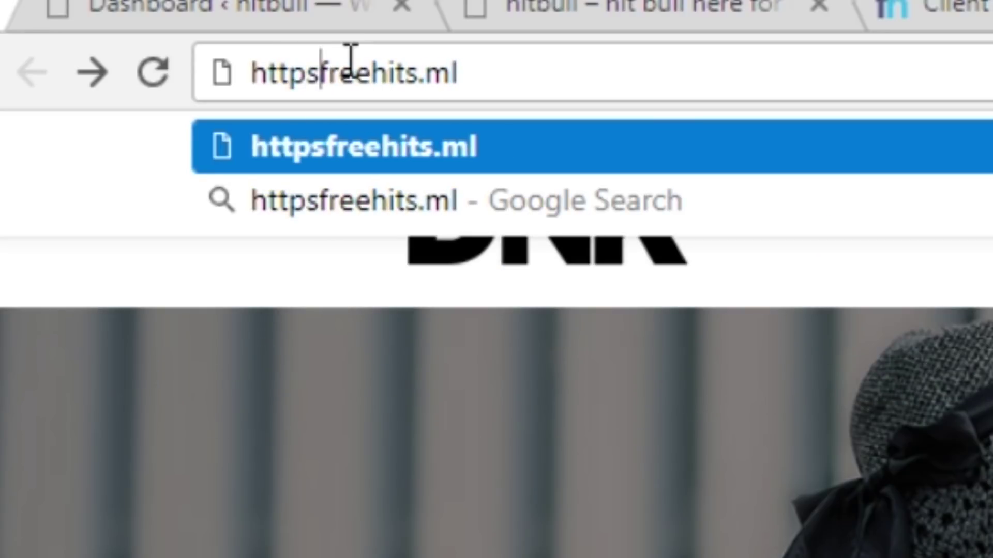
text(://)
key(ctrl+a)
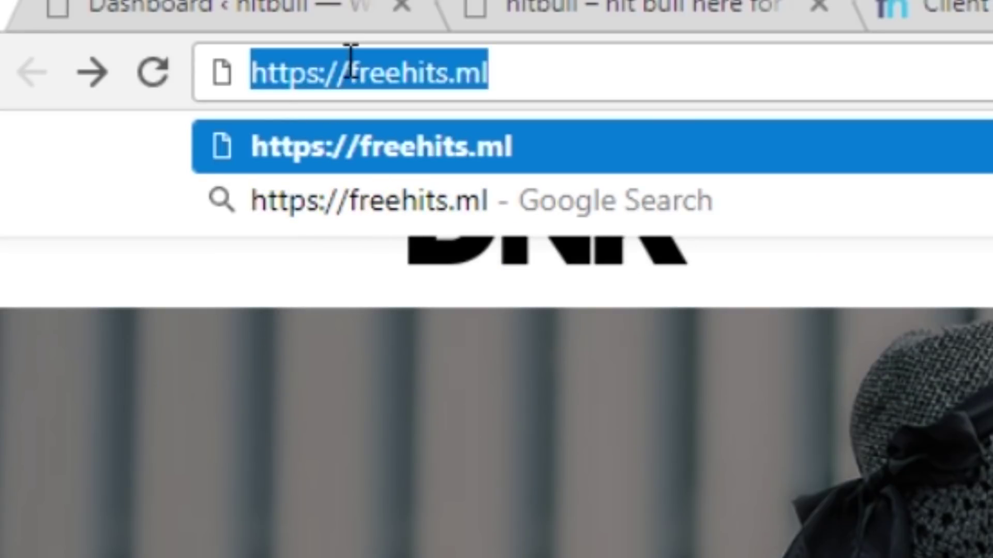
key(ctrl+x)
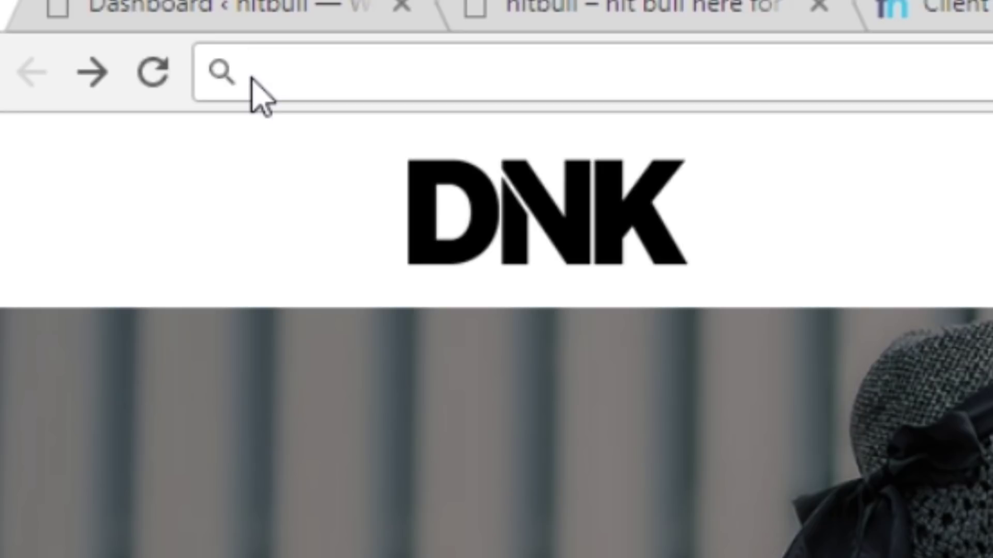
key(ctrl+v)
key(Return)
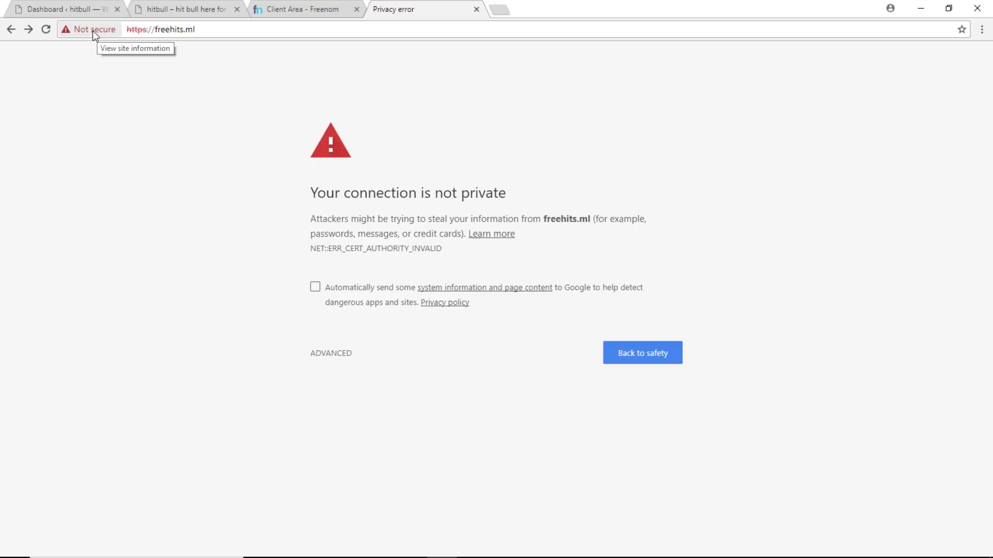
click(12, 30)
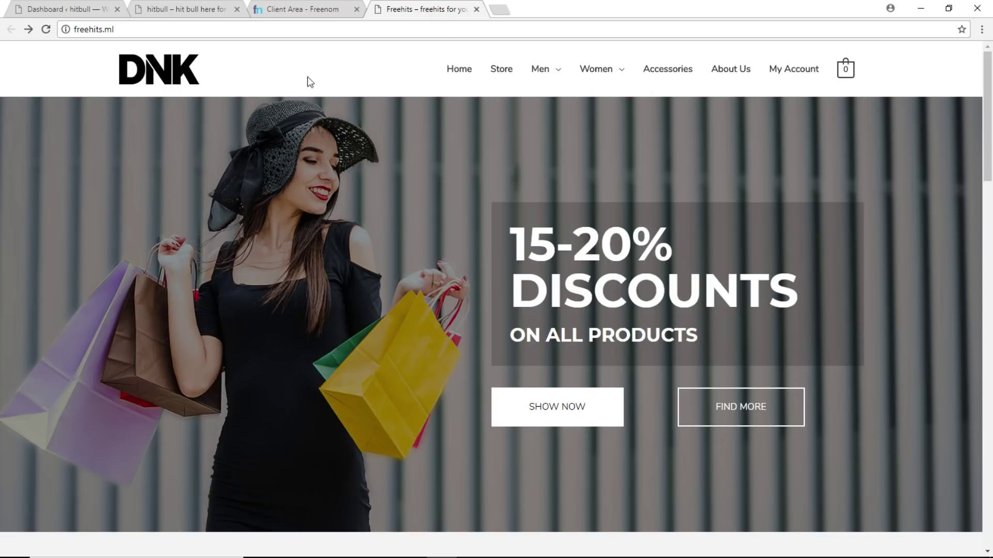
click(503, 11)
text(www.google.com)
key(Return)
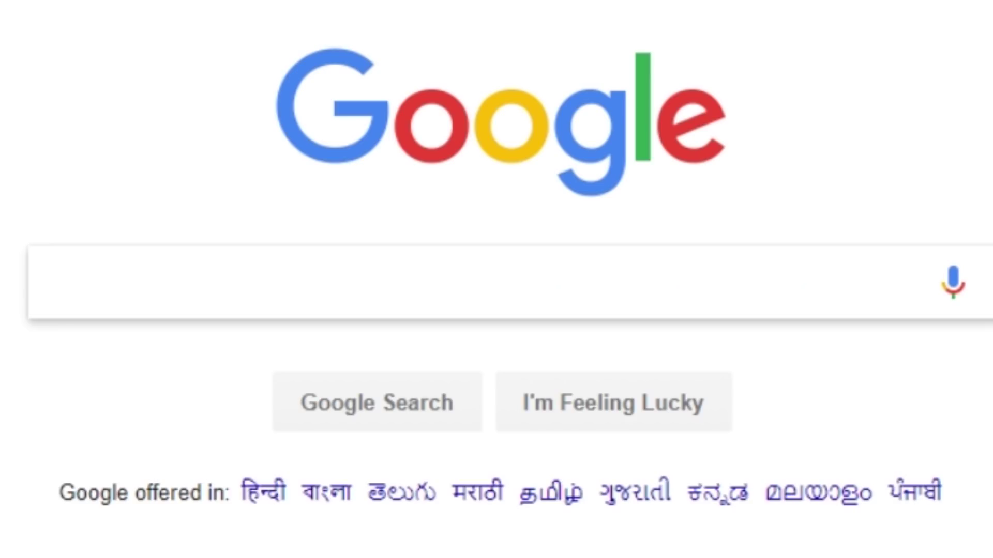
text(cl)
key(Down)
key(Return)
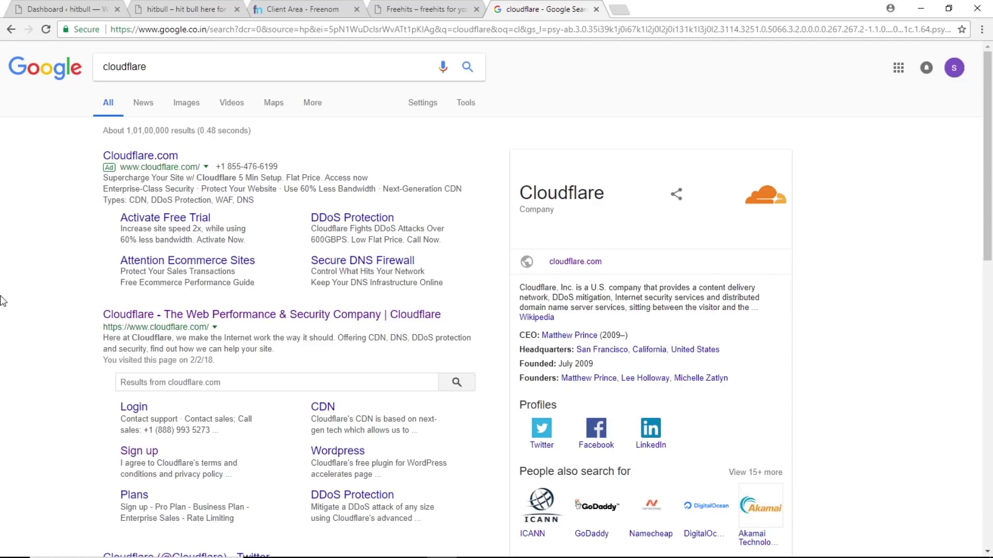
- Go to Cloudflare's official site and log in with the saved account details
click(166, 315)
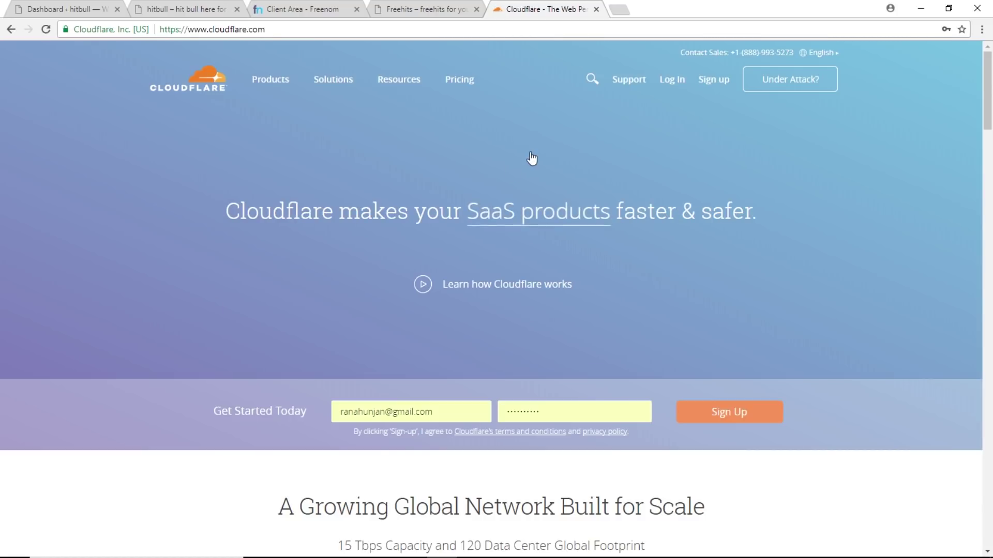
click(678, 112)
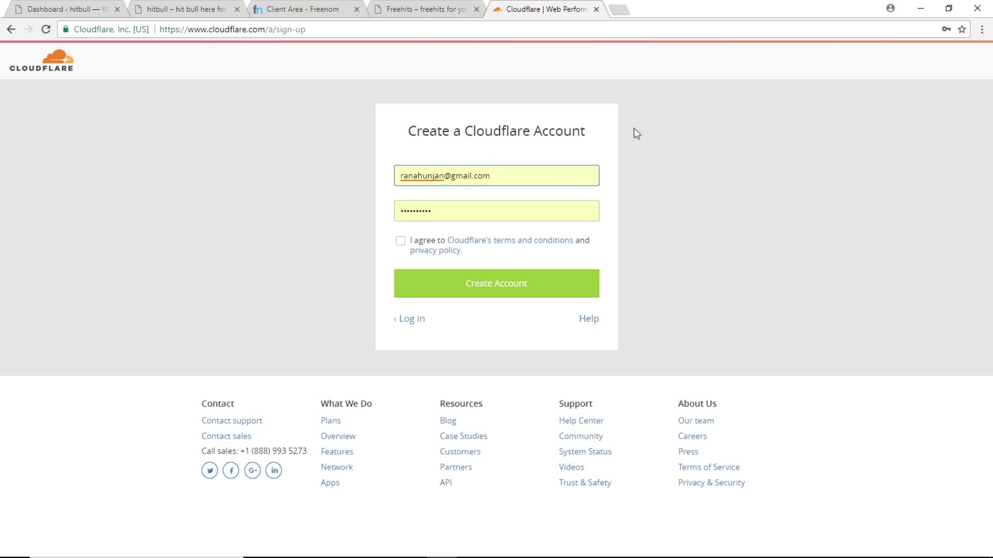
click(400, 241)
click(413, 318)
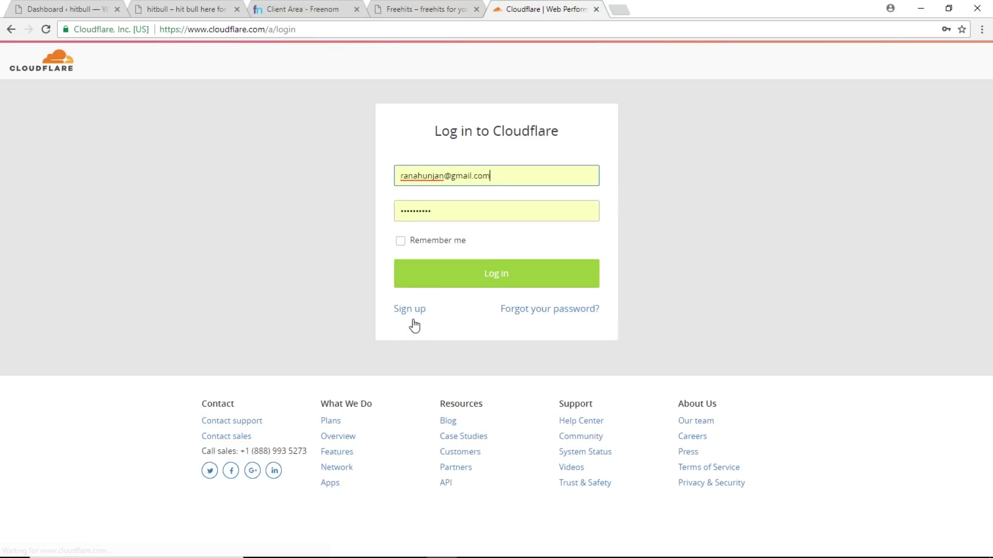
click(404, 242)
click(407, 287)
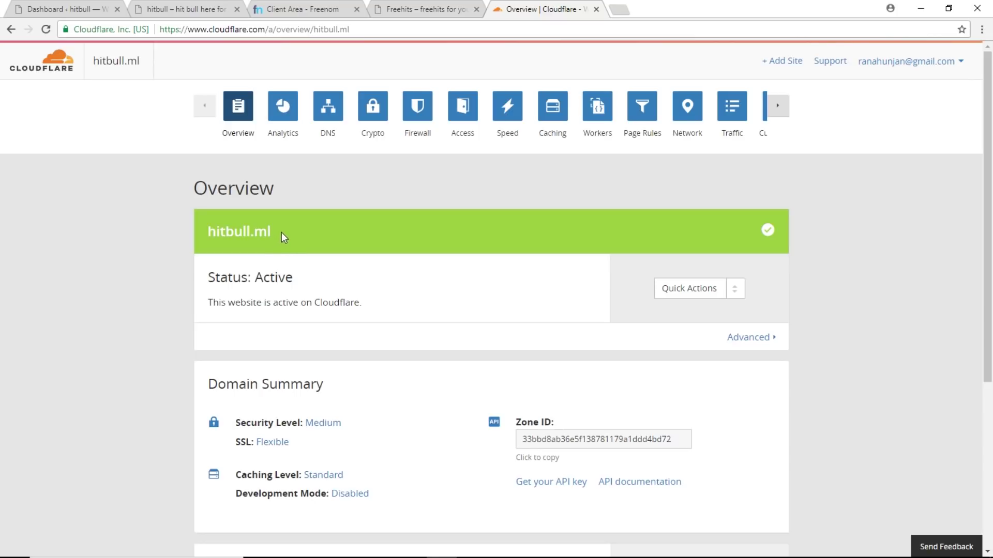
- From the hitbull.ml overview, start adding a new website via + Add Site
drag(278, 232, 209, 231)
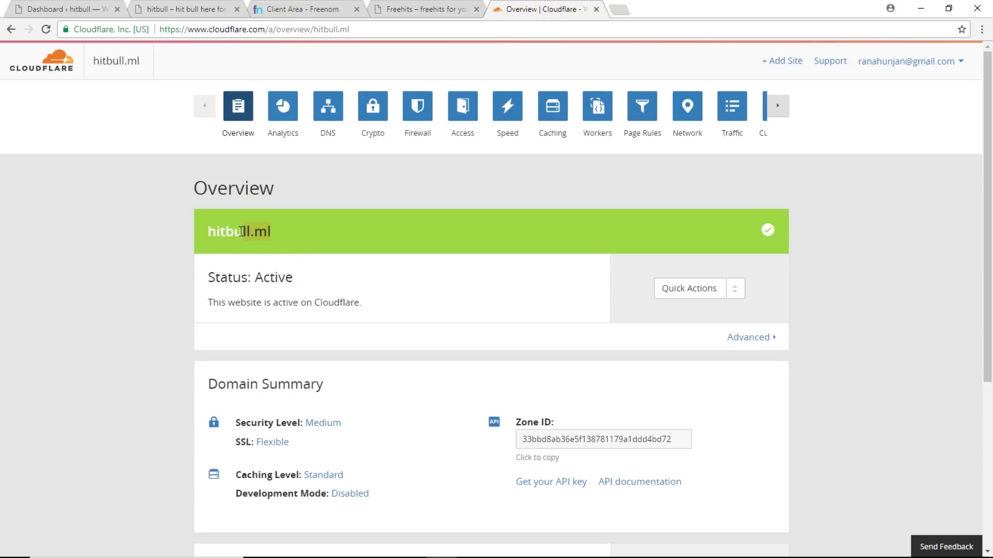
click(214, 246)
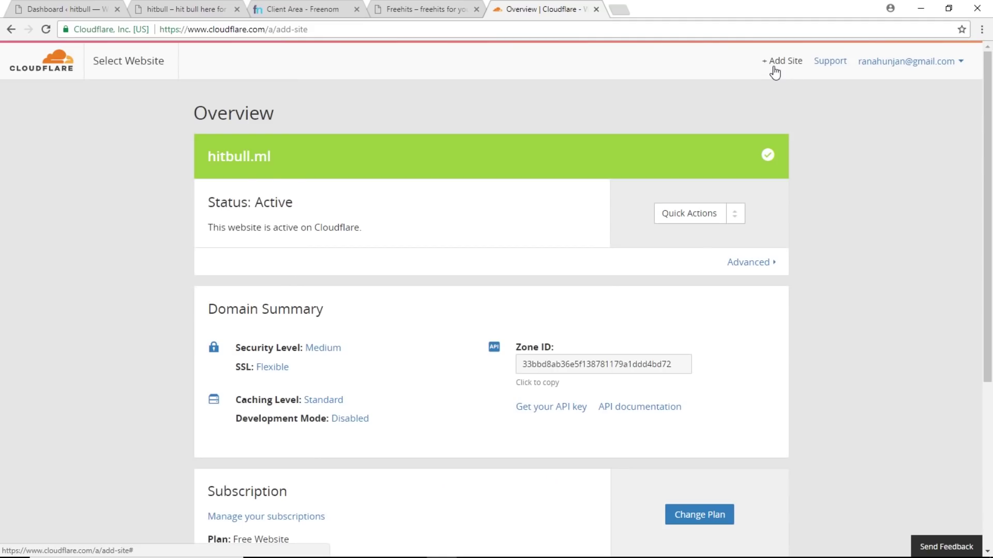
click(776, 64)
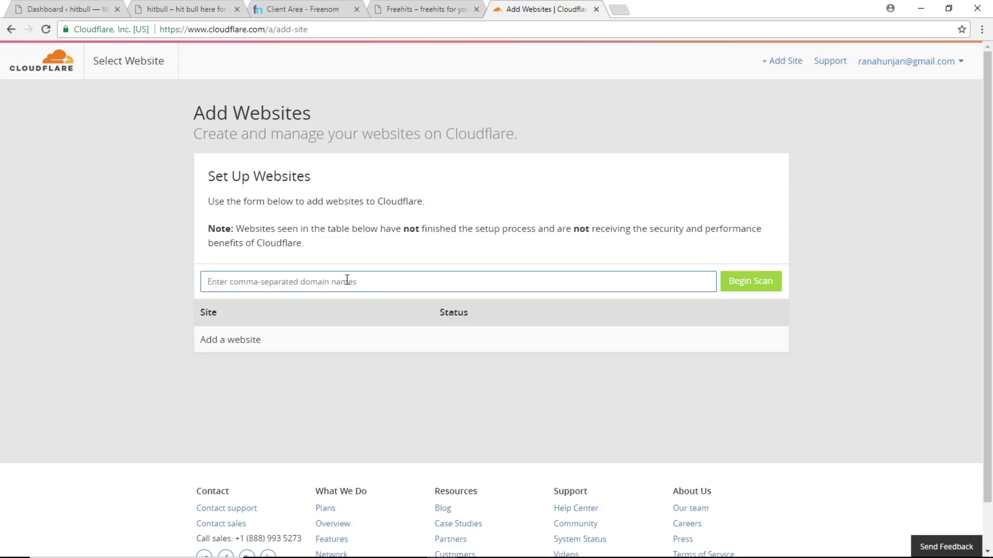
text(free)
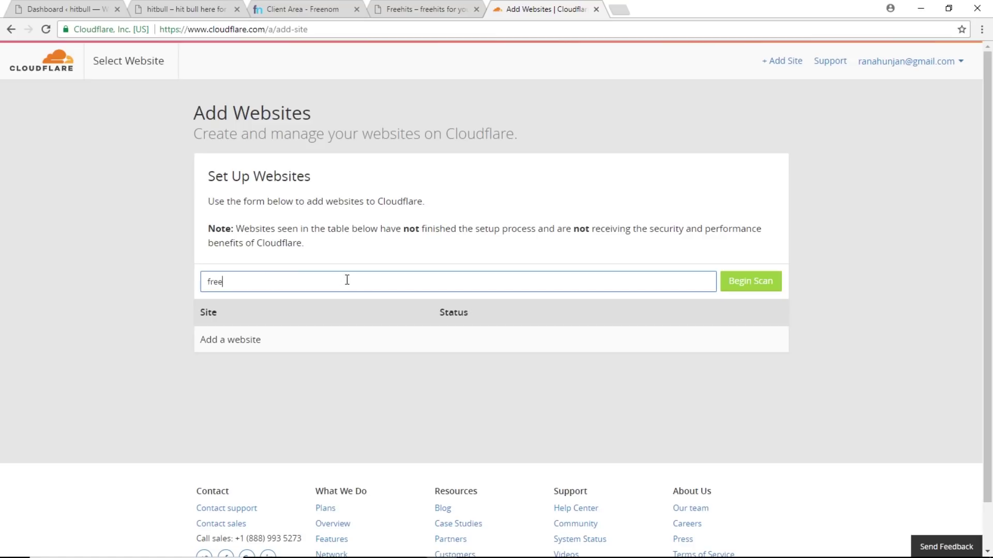
text(hits)
text(.ml)
- Begin the scan of freehits.ml's DNS records and continue setup once it finishes
key(ctrl+shift+Tab)
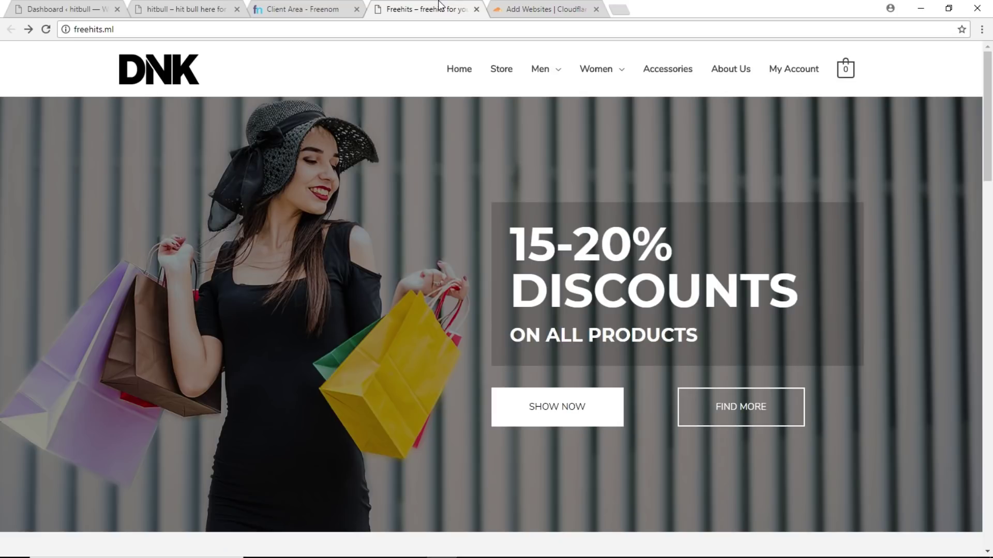
key(ctrl+Tab)
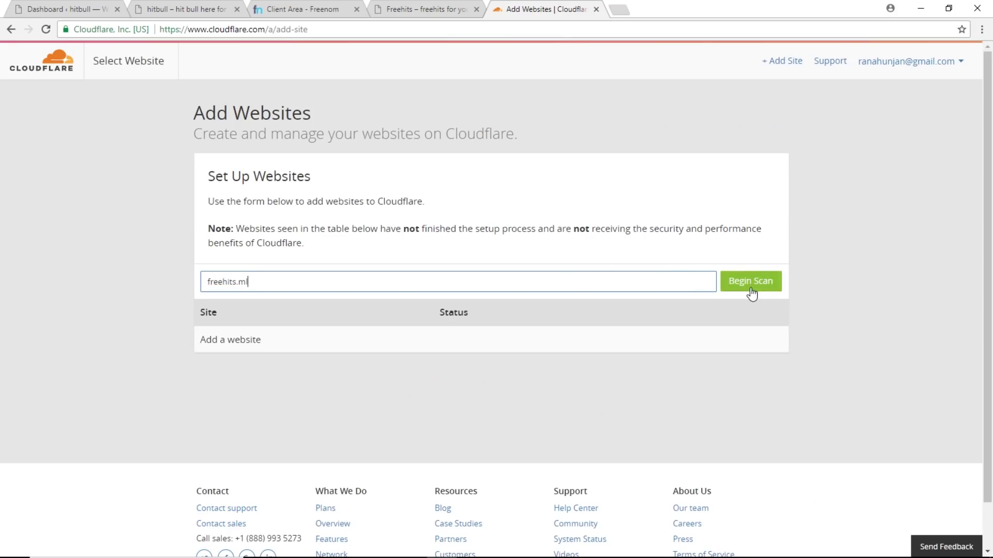
click(751, 291)
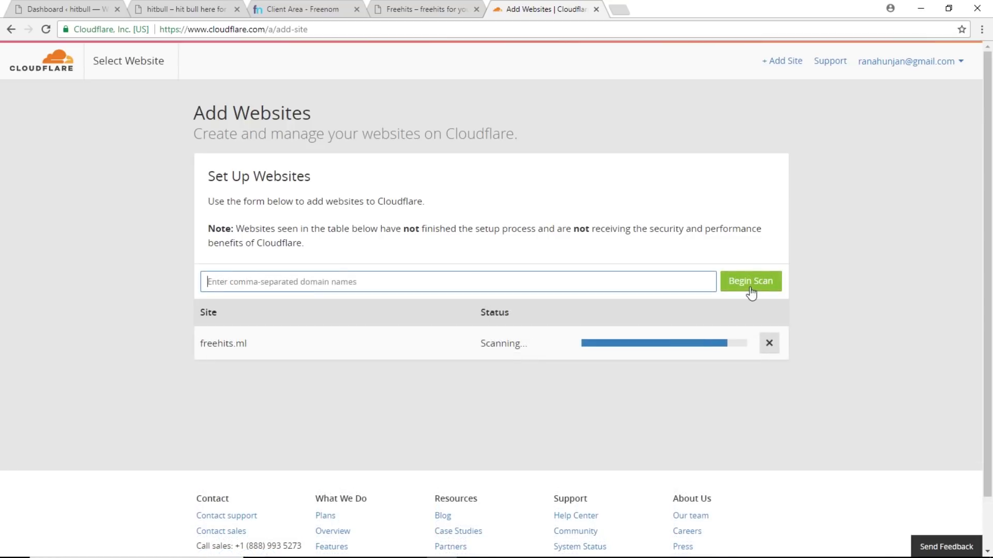
click(706, 352)
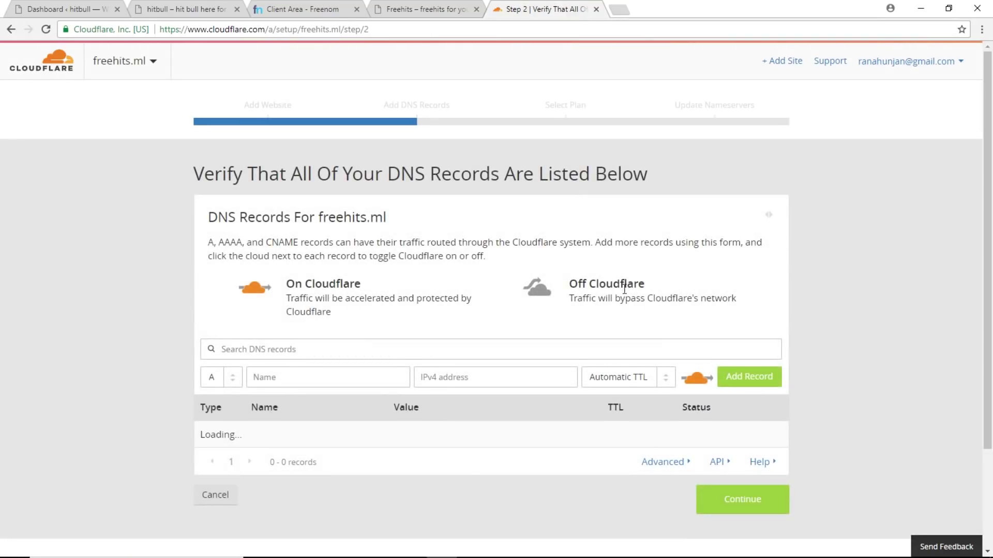
scroll(965, 216, down, 2)
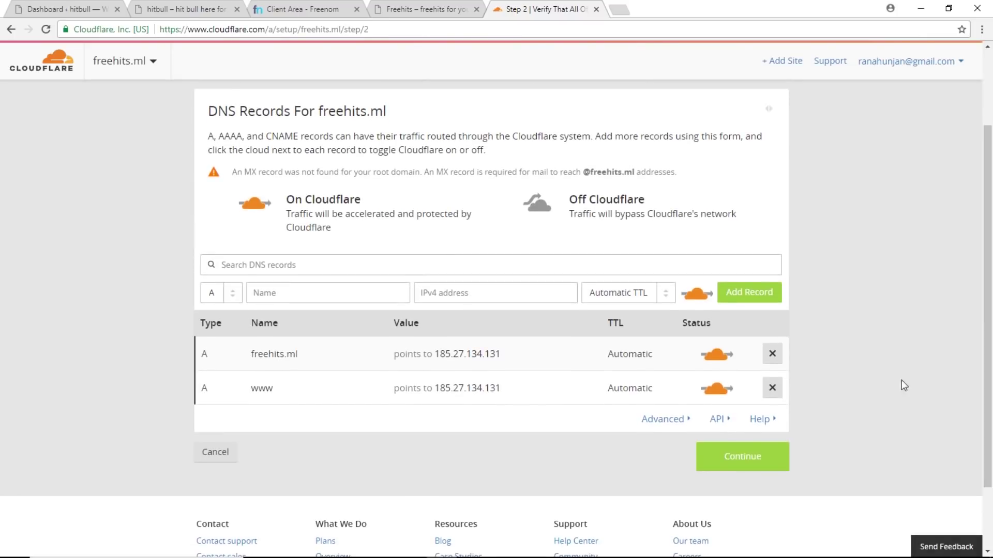
- Accept the scanned DNS records and choose the Free Website plan for freehits.ml
click(747, 468)
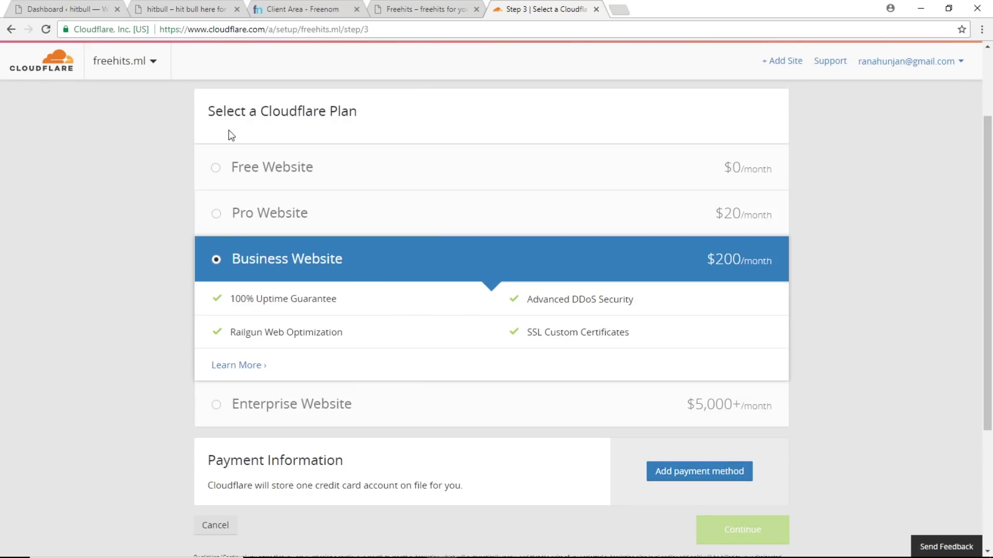
click(324, 170)
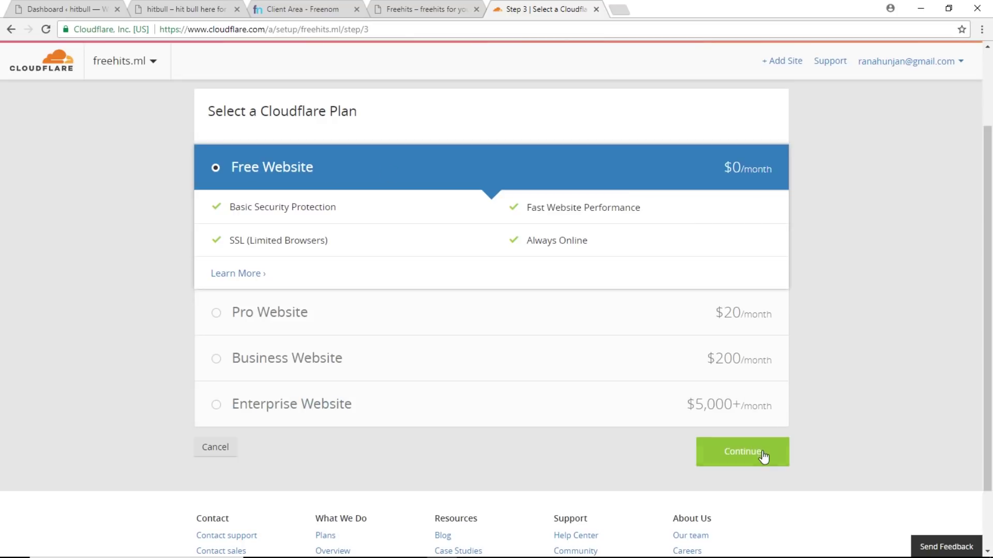
click(744, 461)
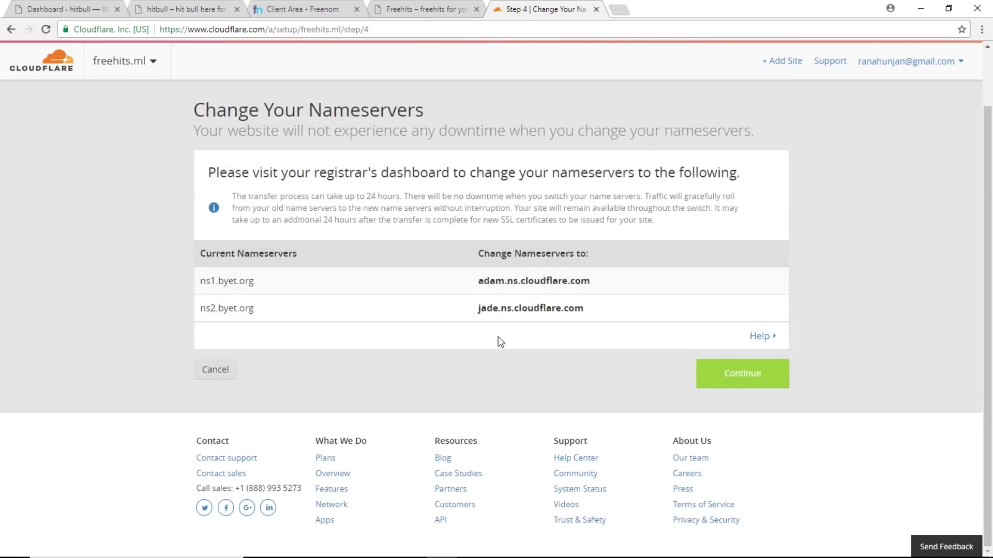
- Copy adam.ns.cloudflare.com and switch to the Freenom My Domains list
drag(473, 282, 588, 278)
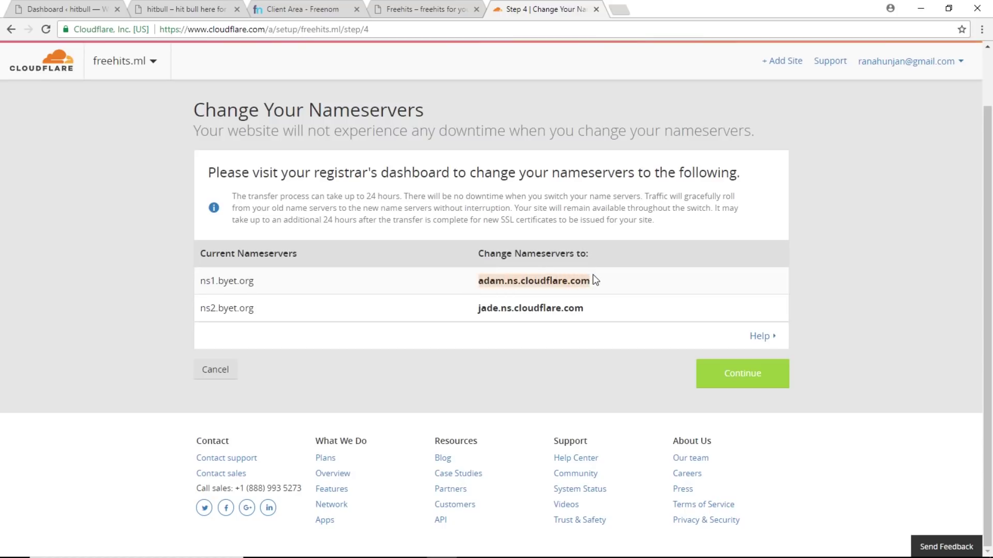
right_click(504, 281)
click(522, 288)
click(413, 7)
click(323, 6)
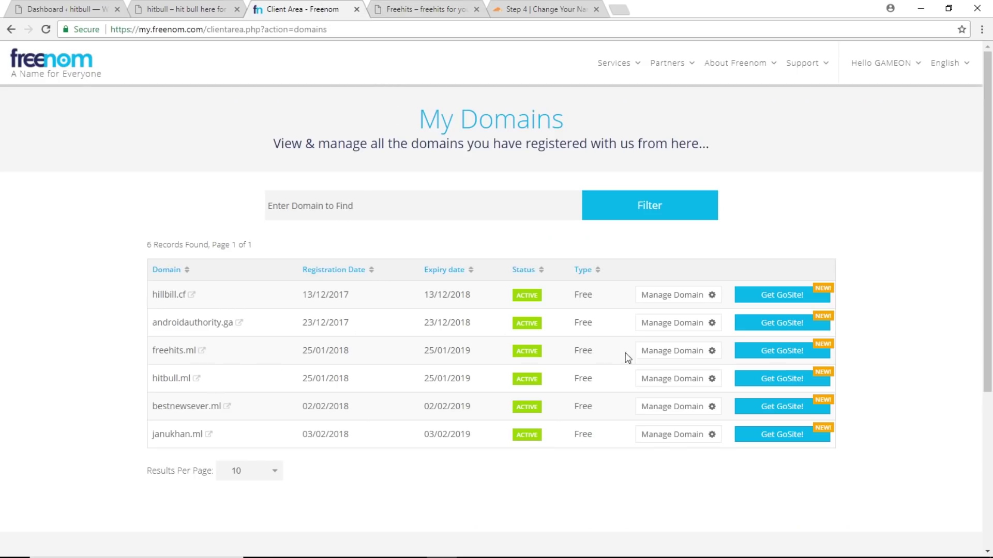
- In freehits.ml's Freenom nameserver settings, replace Nameserver 1 with adam.ns.cloudflare.com
click(664, 355)
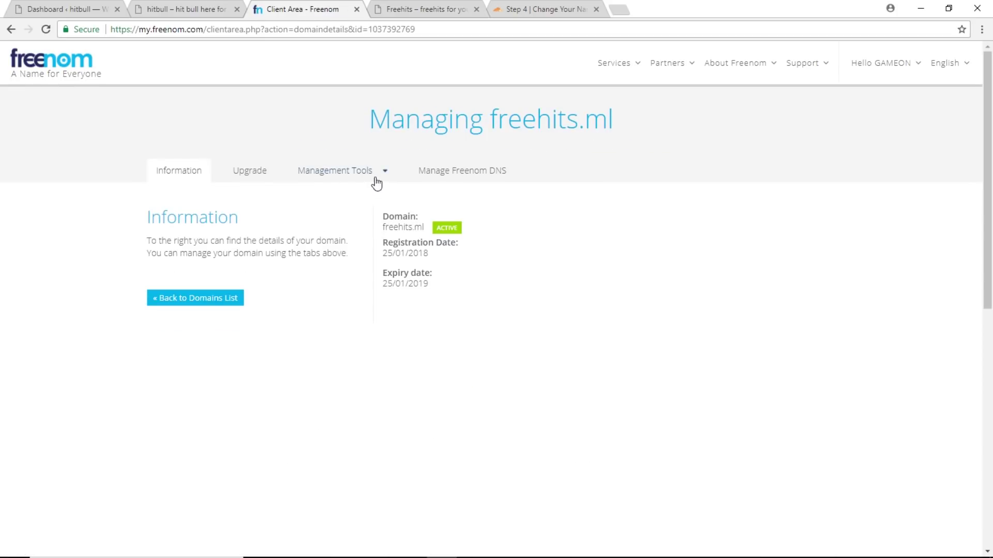
click(386, 174)
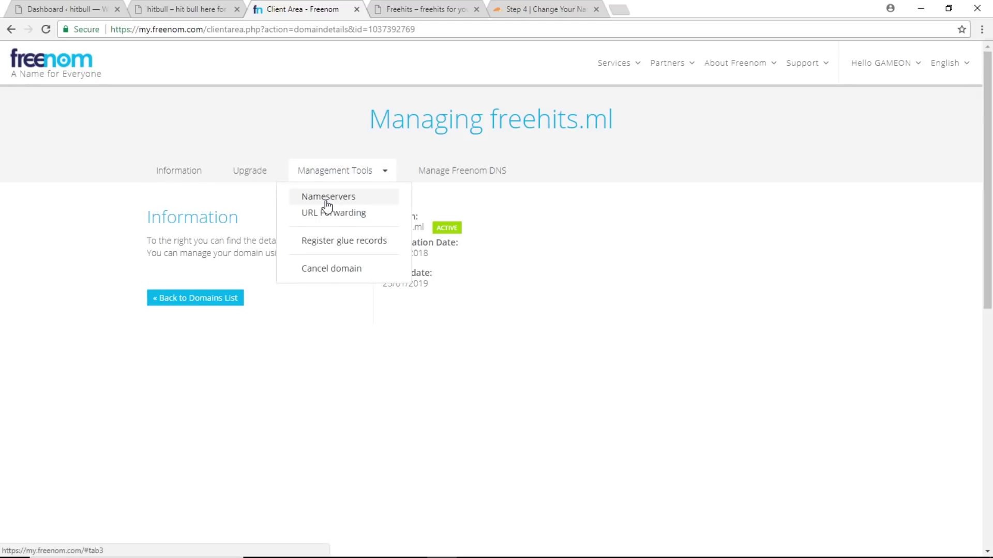
click(305, 204)
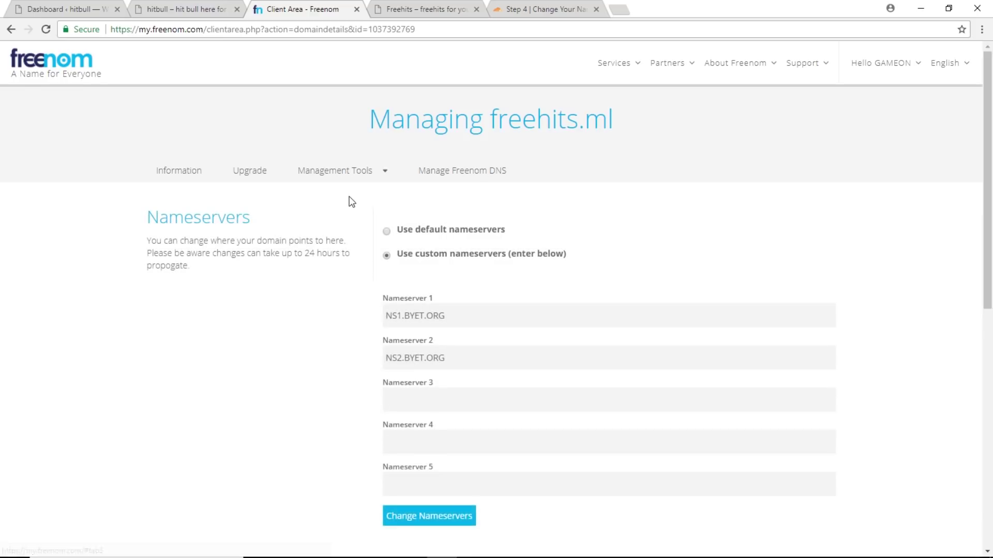
click(453, 317)
drag(454, 316, 382, 318)
right_click(398, 312)
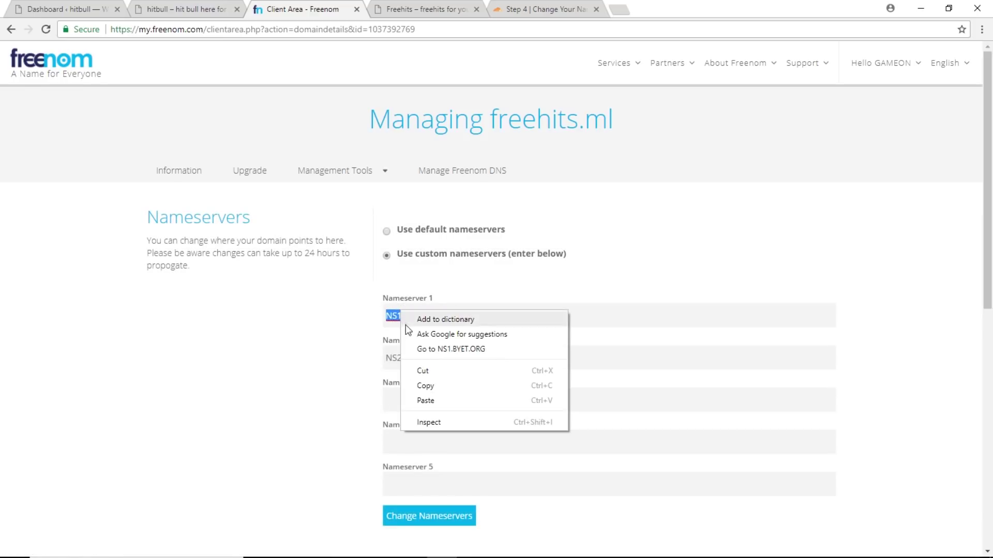
click(423, 400)
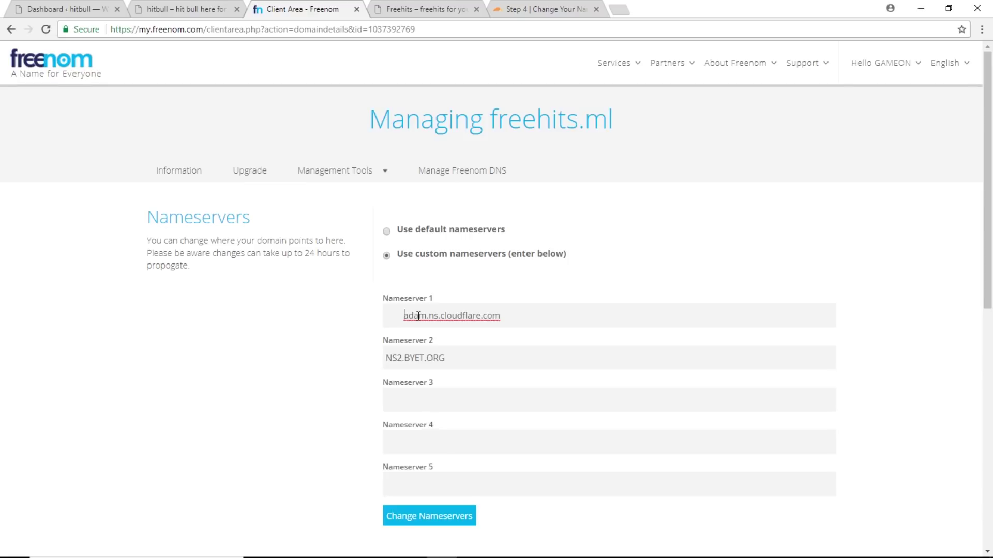
key(BackSpace)
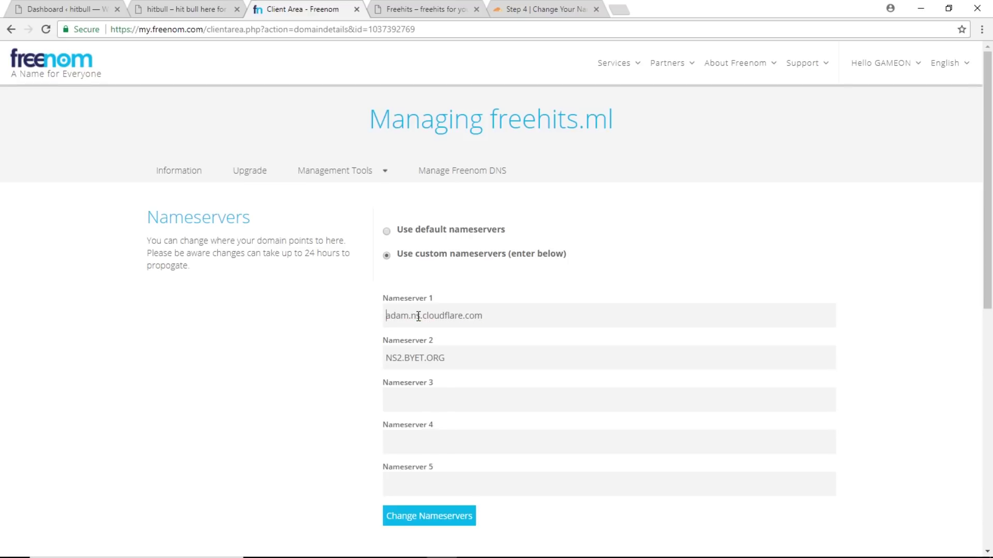
- Copy jade.ns.cloudflare.com into Nameserver 2, replacing NS2.BYET.ORG, and save the nameservers
click(512, 10)
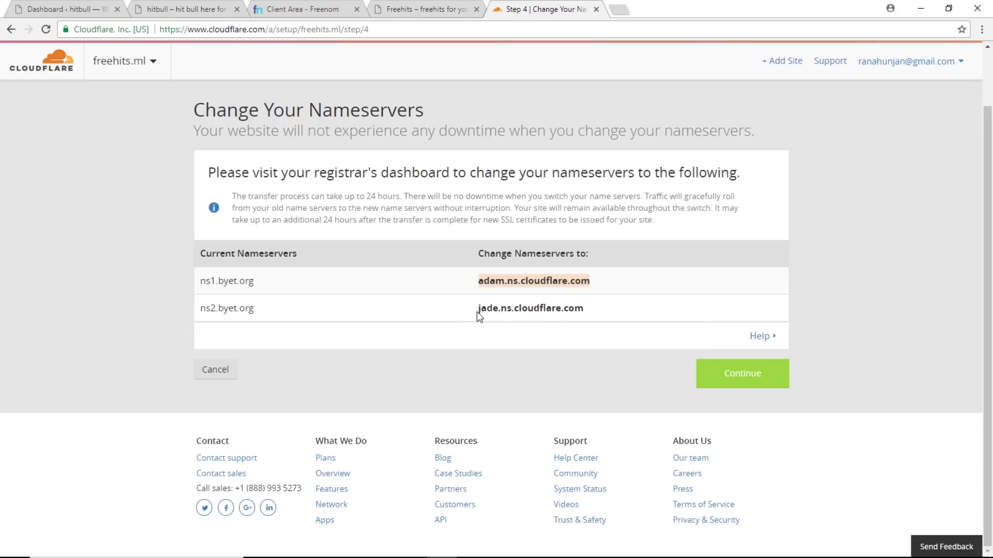
drag(478, 309, 584, 309)
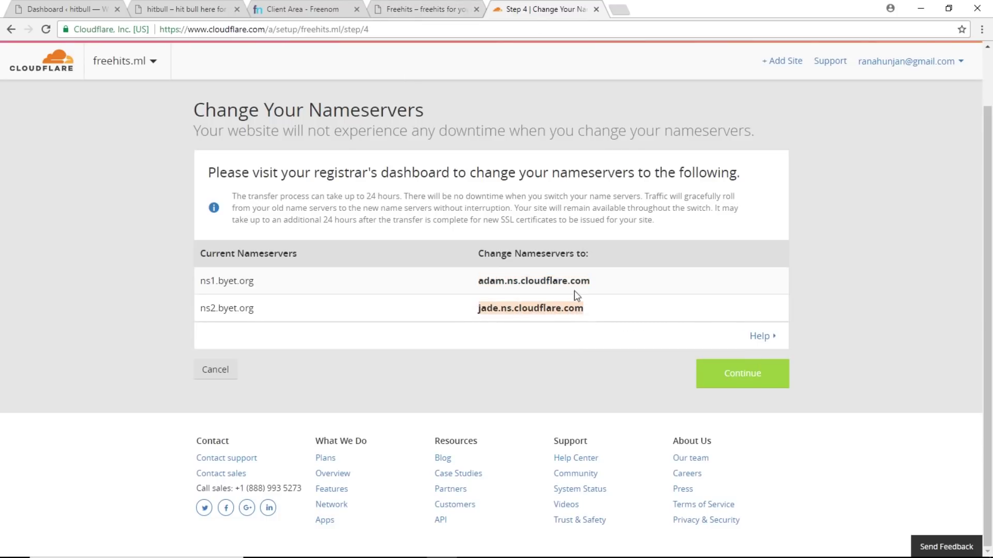
click(295, 10)
drag(448, 358, 384, 360)
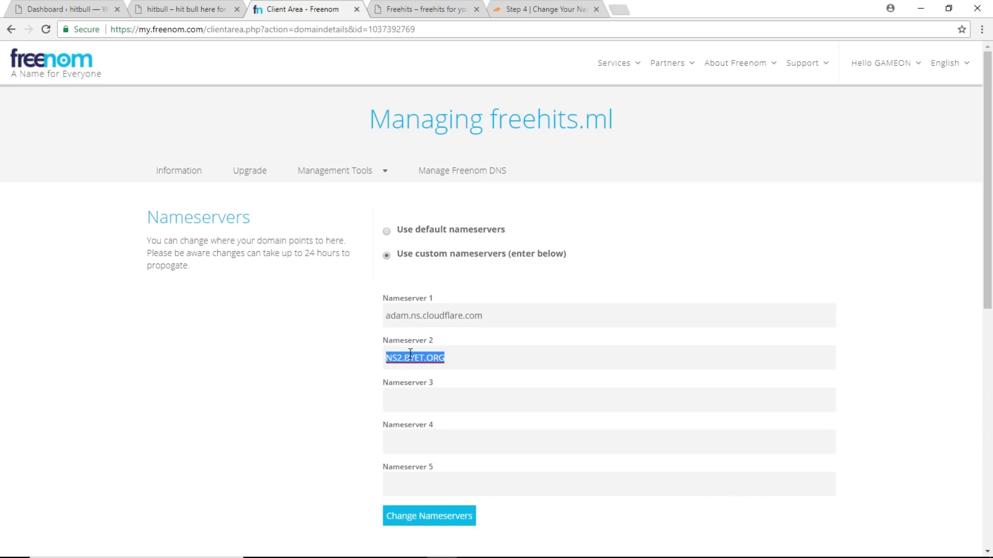
right_click(409, 354)
click(424, 446)
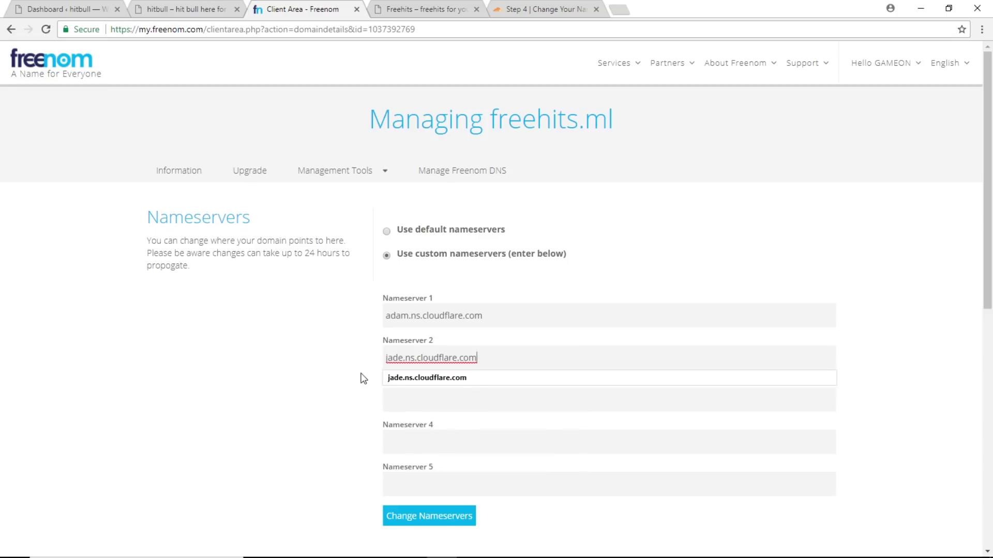
click(357, 364)
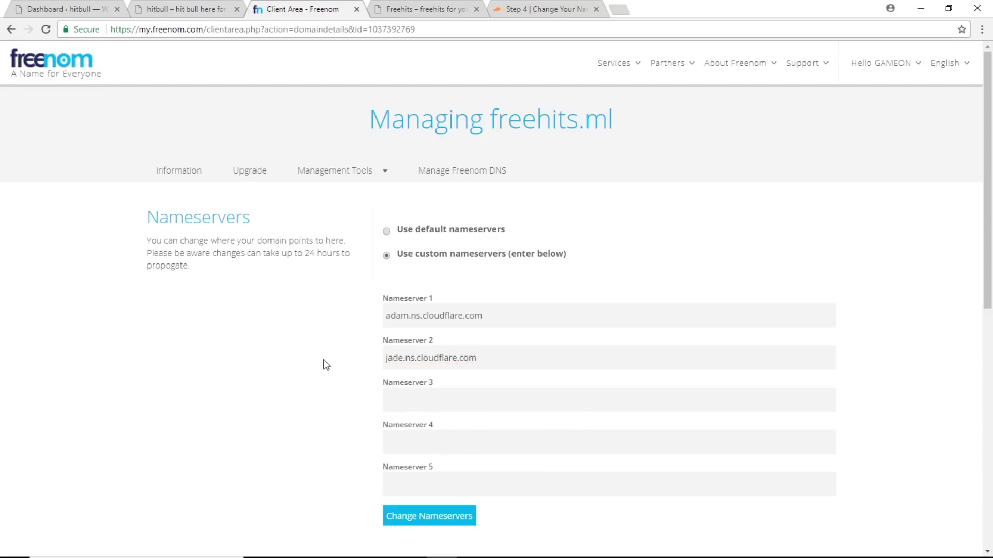
click(457, 523)
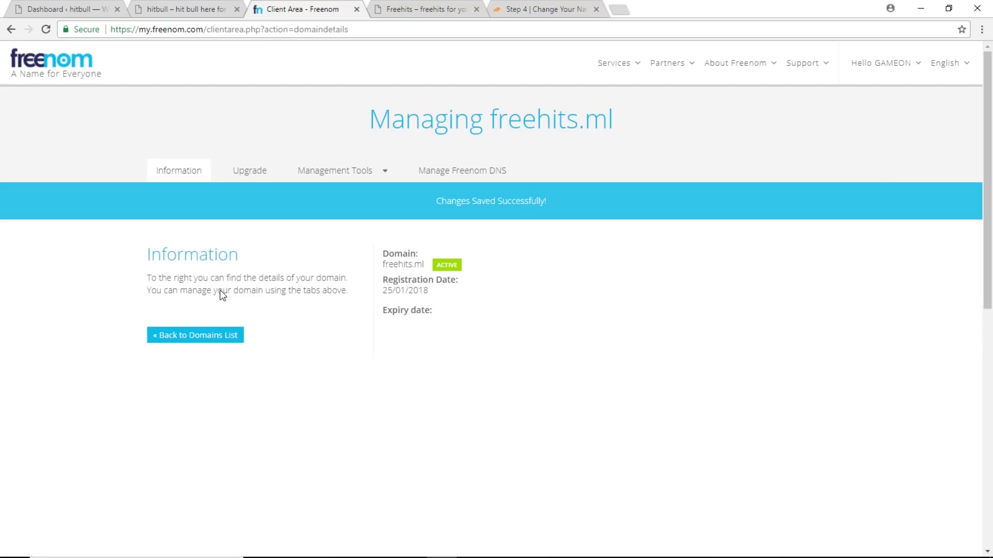
- Back in Cloudflare, confirm the nameservers were changed to finish freehits.ml setup
click(547, 9)
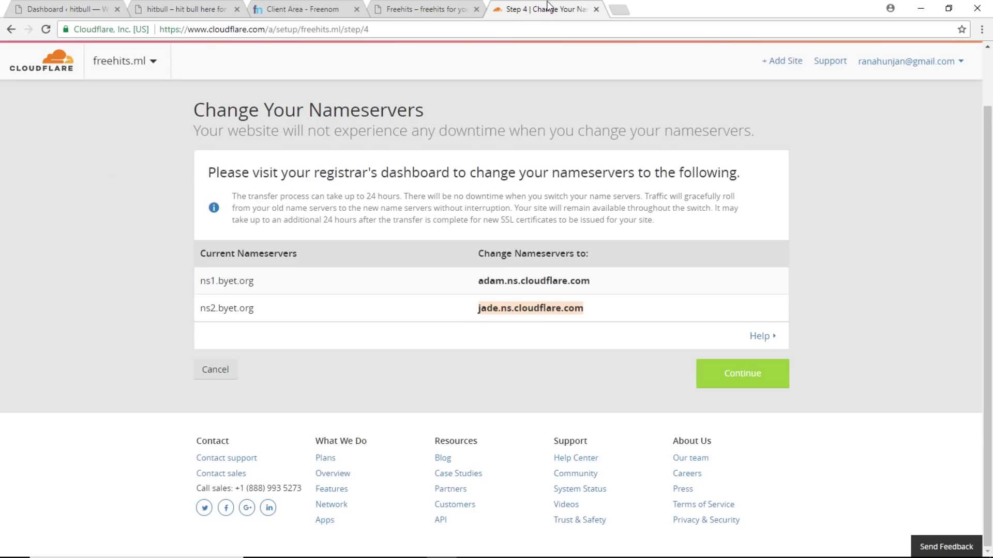
click(754, 379)
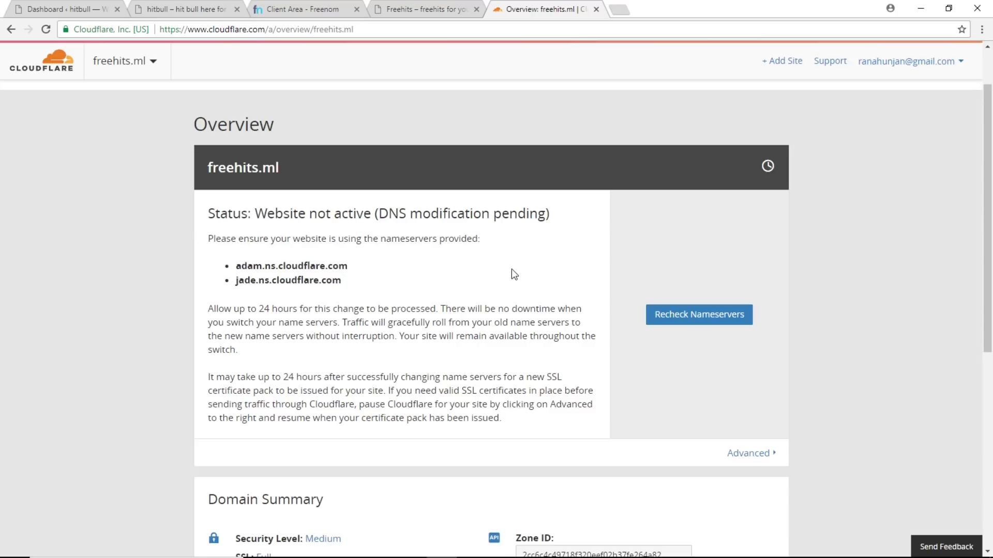
drag(989, 155, 991, 293)
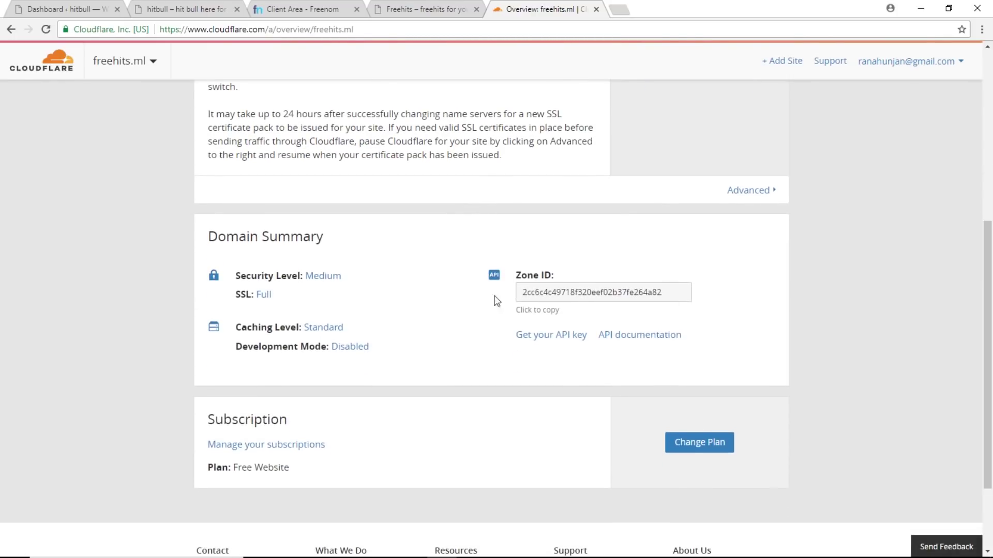
- In Crypto settings, change freehits.ml's SSL mode from Full to Flexible
click(263, 296)
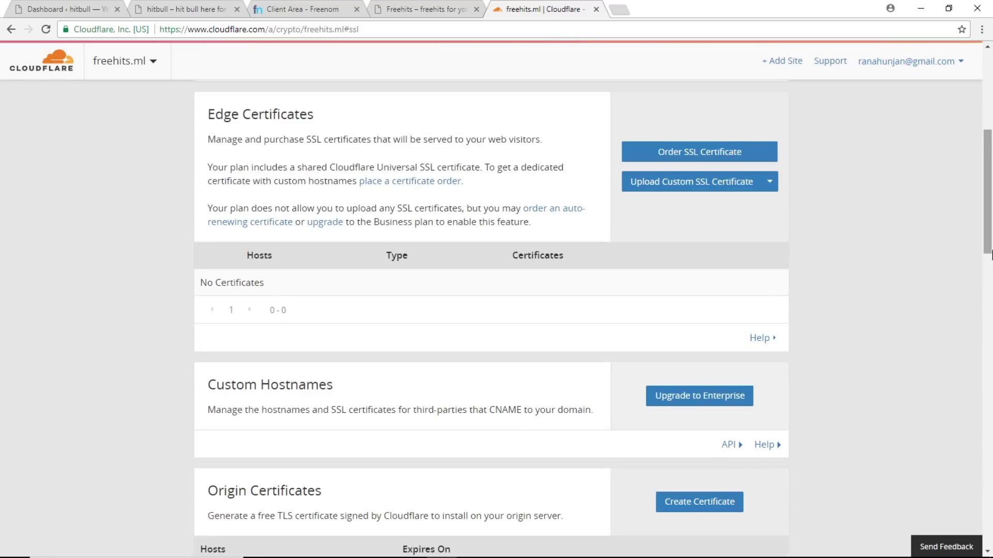
drag(990, 246, 991, 158)
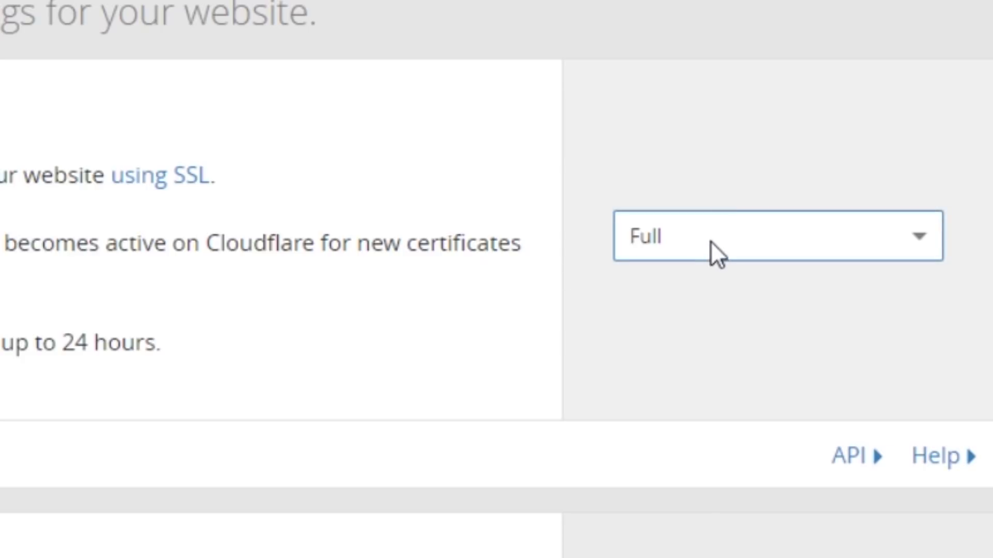
click(711, 241)
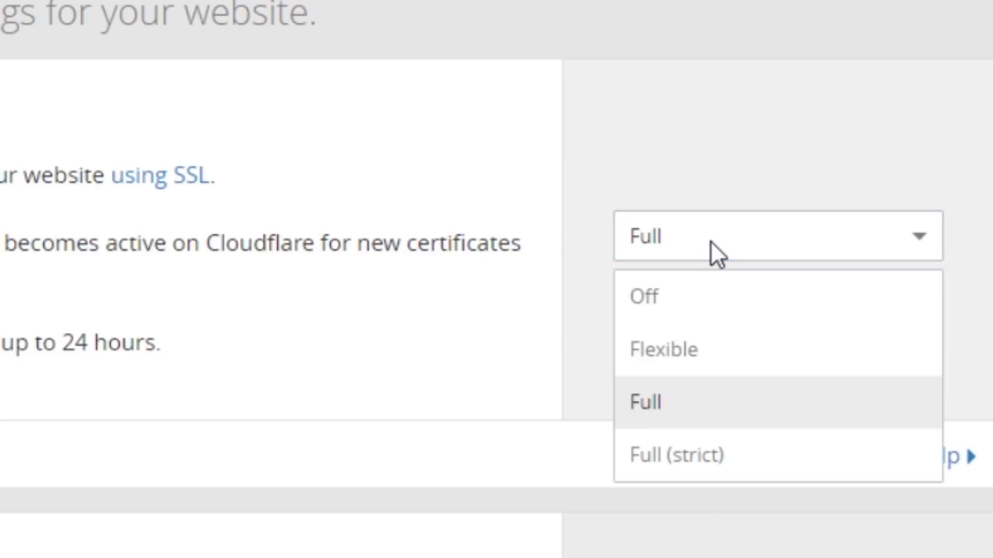
click(651, 359)
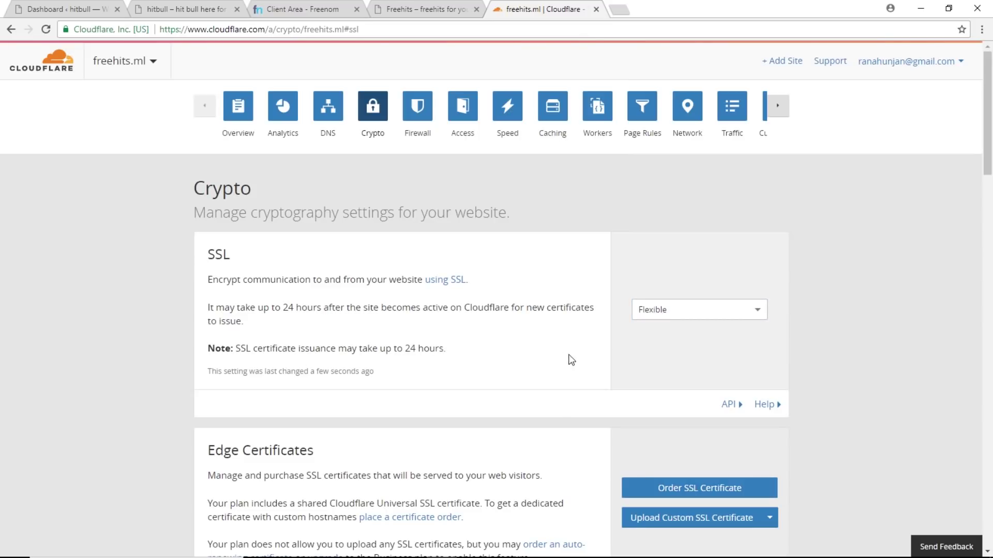
scroll(927, 307, down, 1)
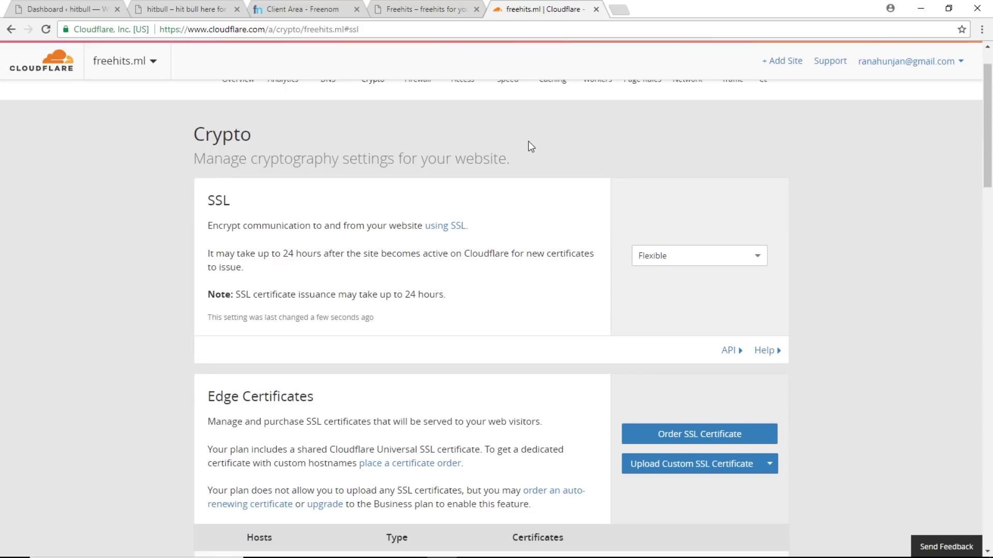
- Switch to the hitbull.ml WordPress admin and go to the Add Plugins page
click(184, 10)
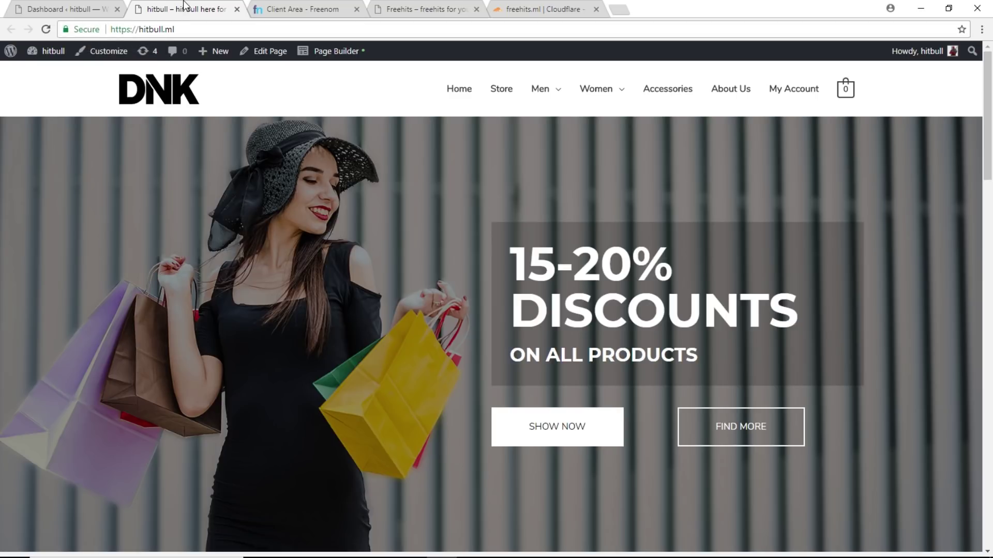
click(48, 8)
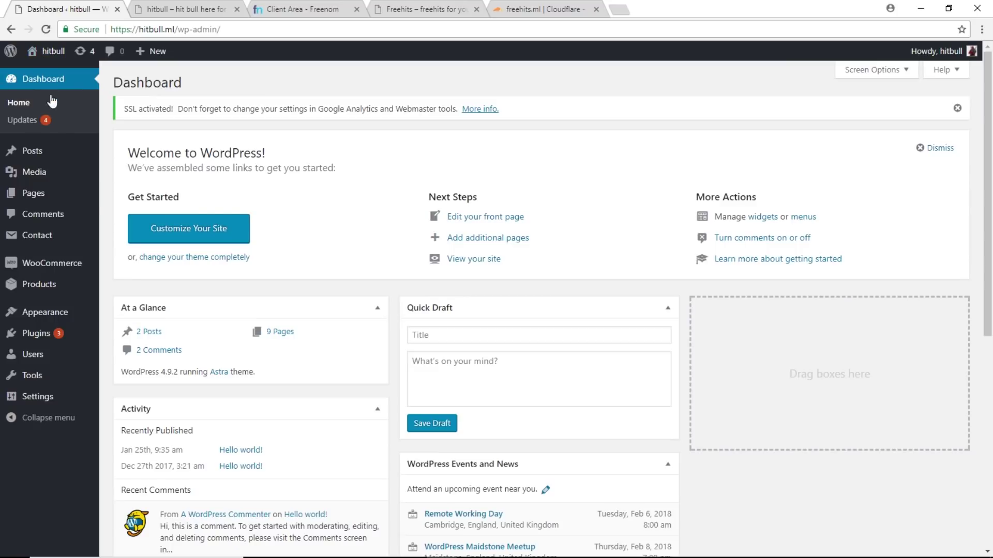
mouse_move(36, 334)
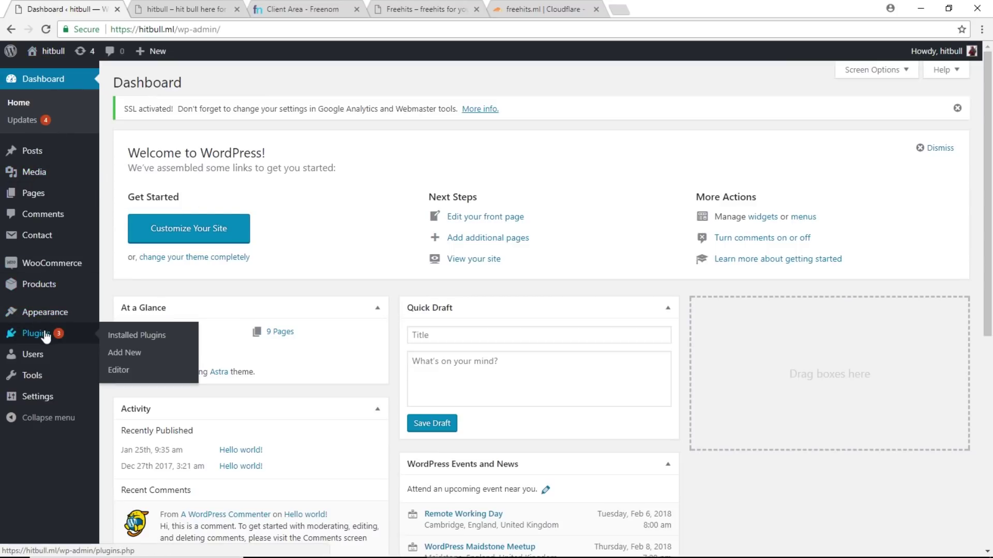
click(109, 361)
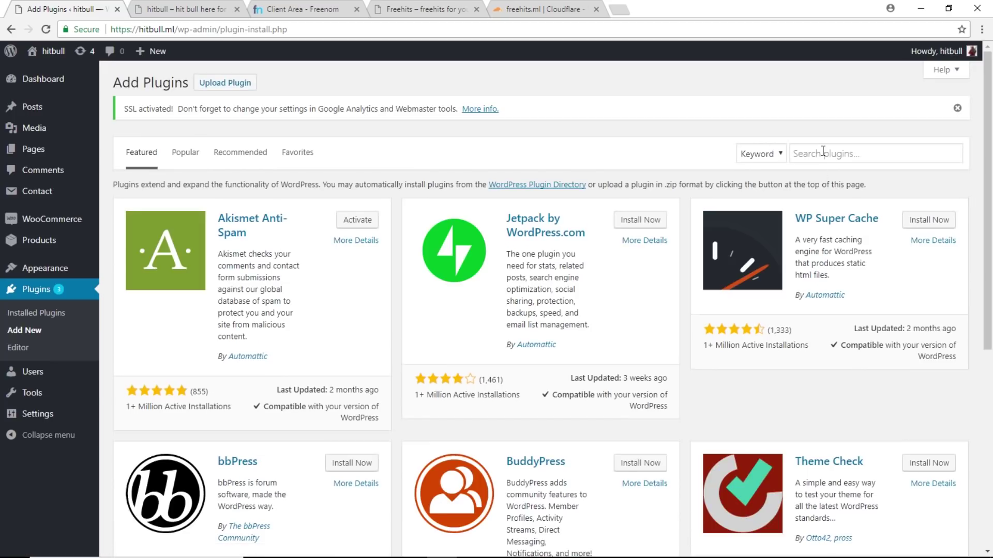
- Search plugins for 'simple ssl', showing Really Simple SSL already Active
click(823, 153)
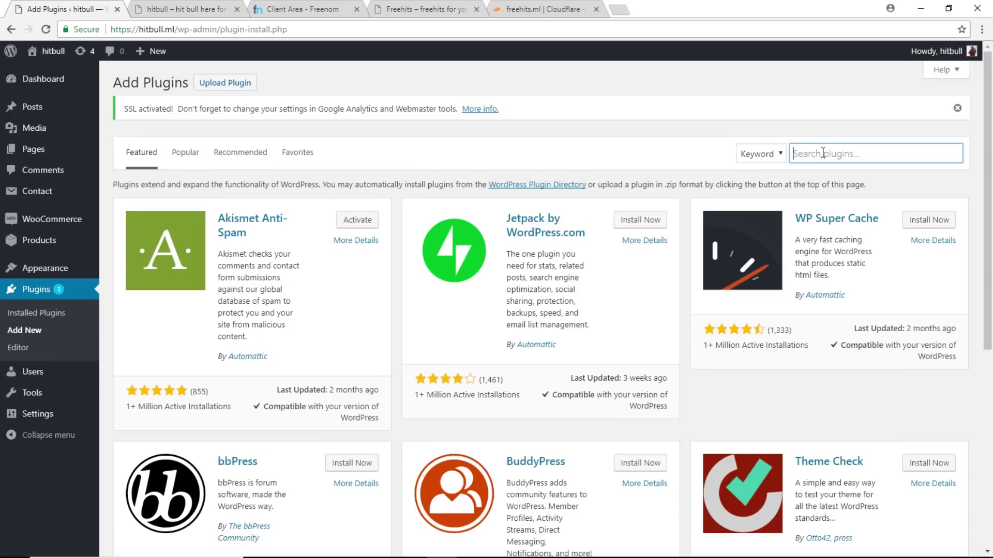
text(s)
text(imle ssl)
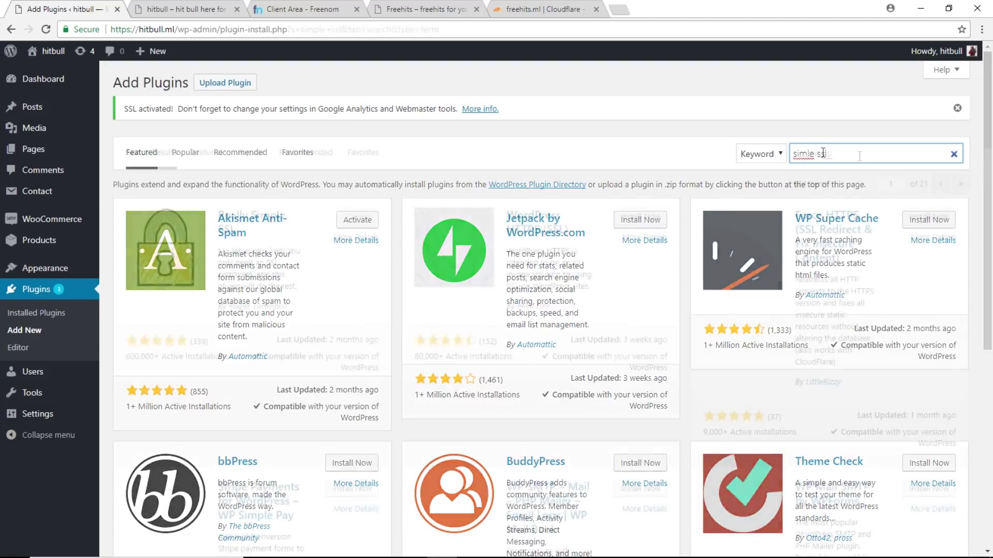
key(Left)
key(Left)
key(Left)
text(p)
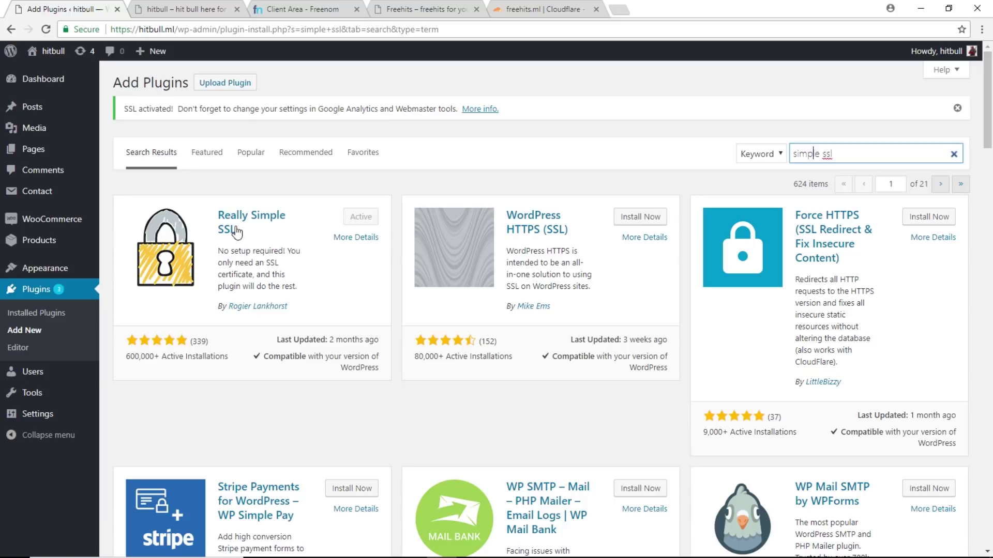